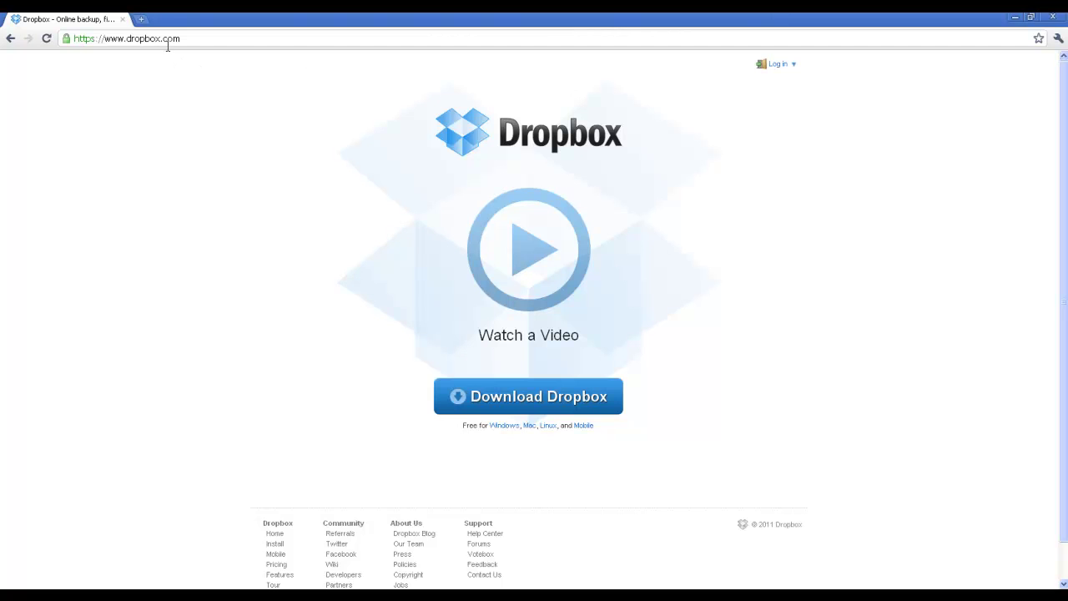
- Start the Dropbox installer download from the dropbox.com home page
{"action": "left_click", "coordinate": [513, 400]}
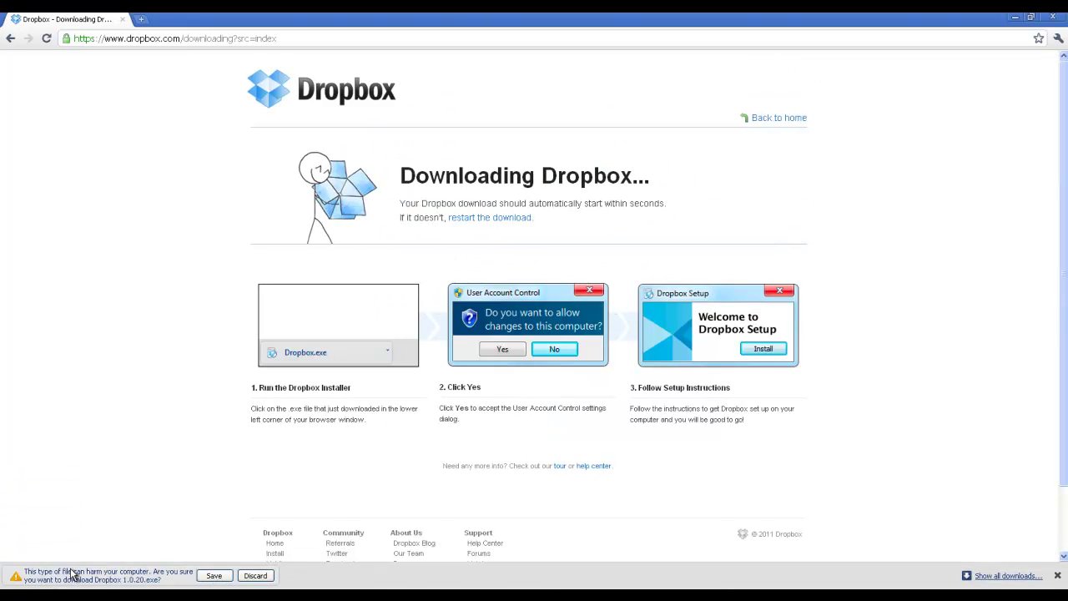
- Keep and run Dropbox 1.0.20.exe past the security warning, then minimize Chrome
{"action": "left_click", "coordinate": [214, 576]}
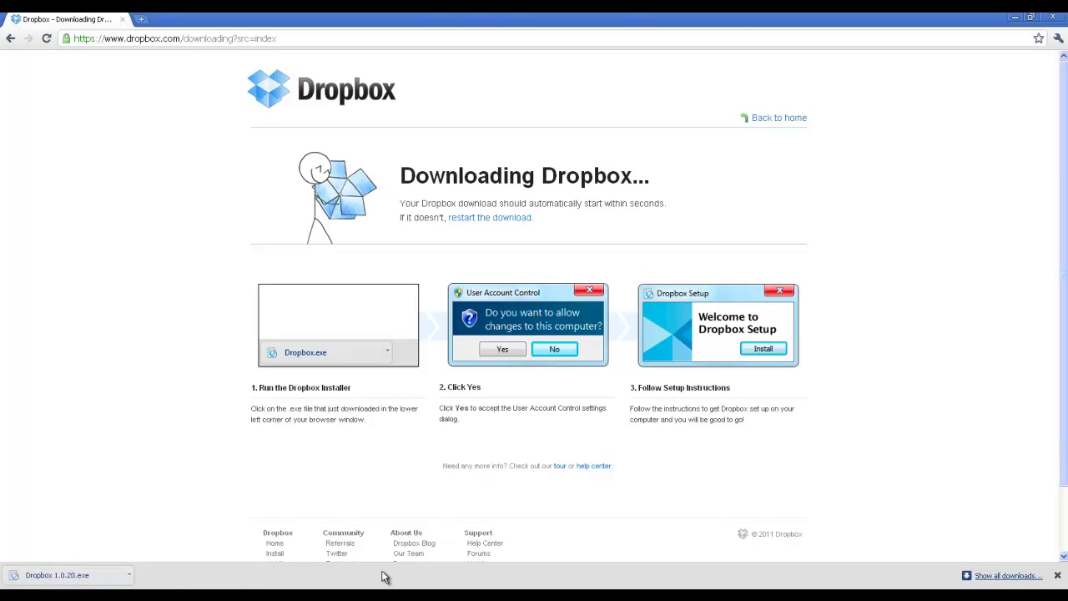
{"action": "left_click", "coordinate": [89, 575]}
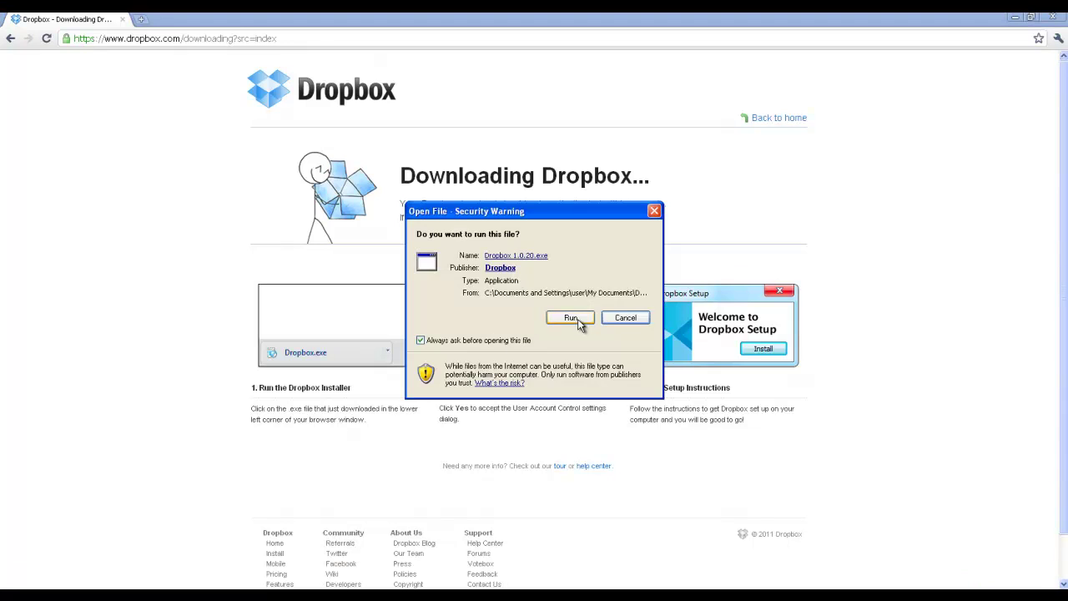
{"action": "left_click", "coordinate": [578, 322]}
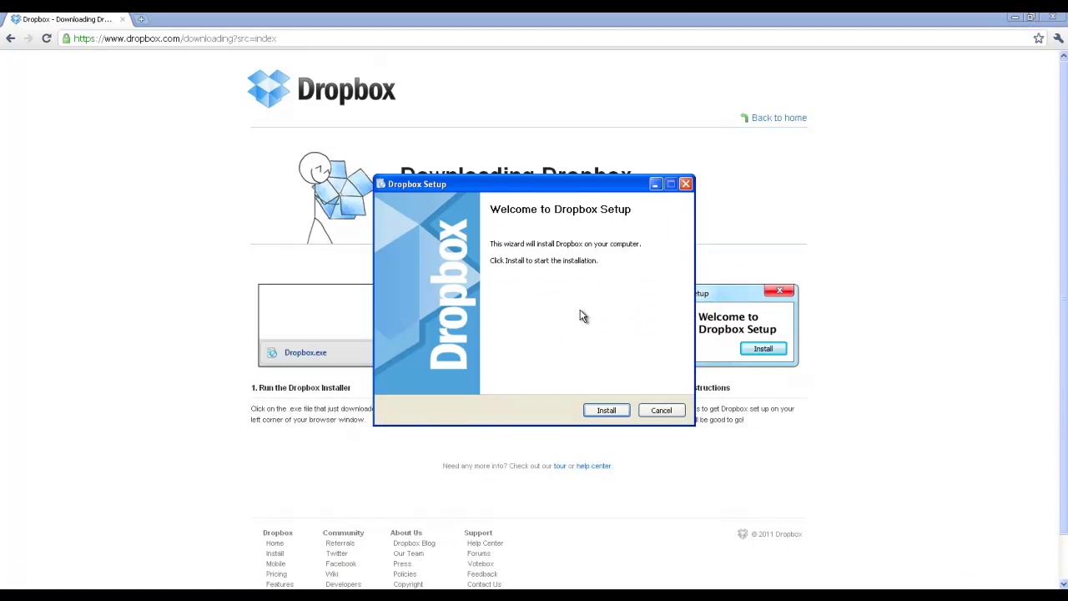
{"action": "left_click", "coordinate": [1015, 23]}
{"action": "left_click", "coordinate": [1016, 22]}
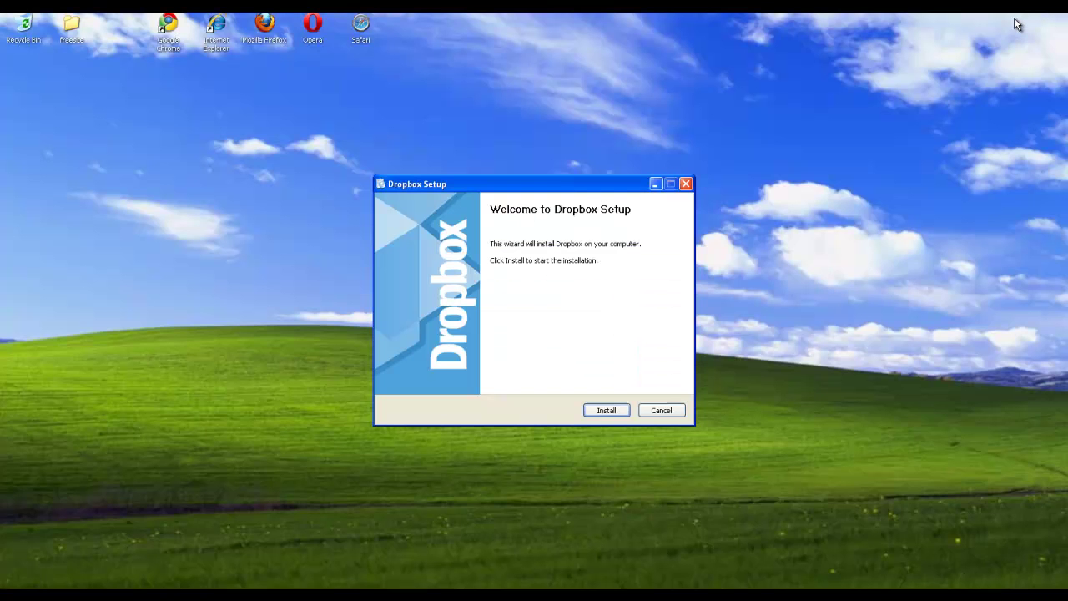
- Install Dropbox and continue with 'I don't have a Dropbox account' selected
{"action": "left_click", "coordinate": [606, 410]}
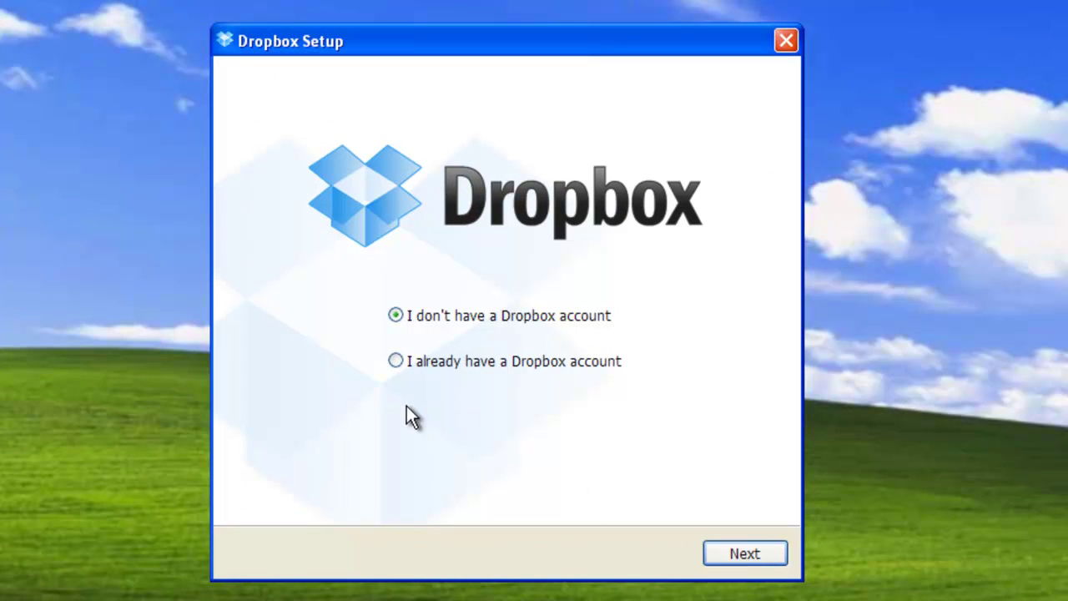
{"action": "left_click", "coordinate": [397, 361]}
{"action": "left_click", "coordinate": [397, 315]}
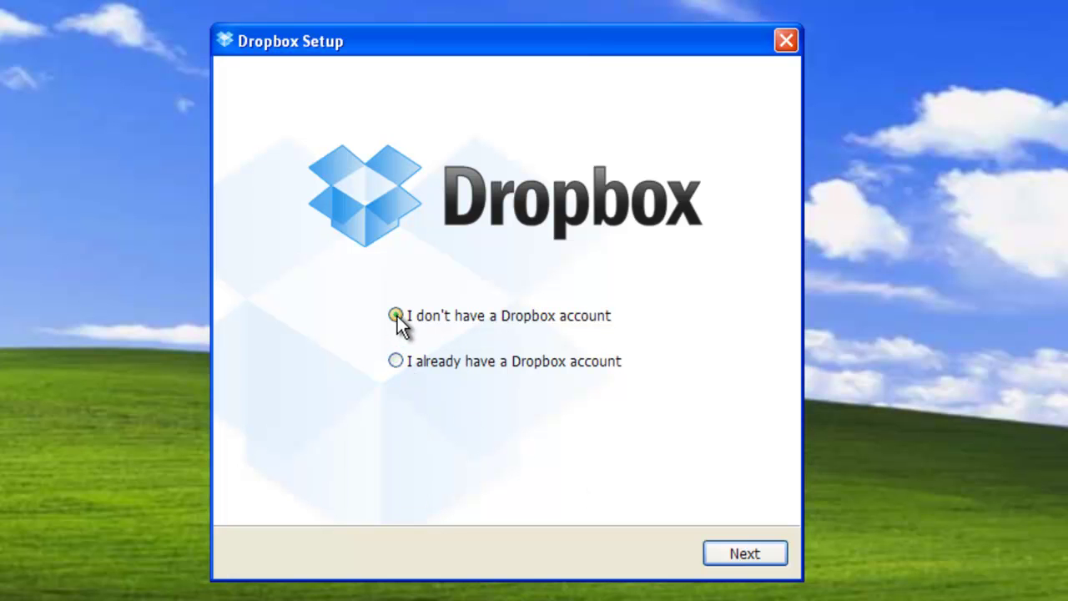
{"action": "left_click", "coordinate": [743, 556]}
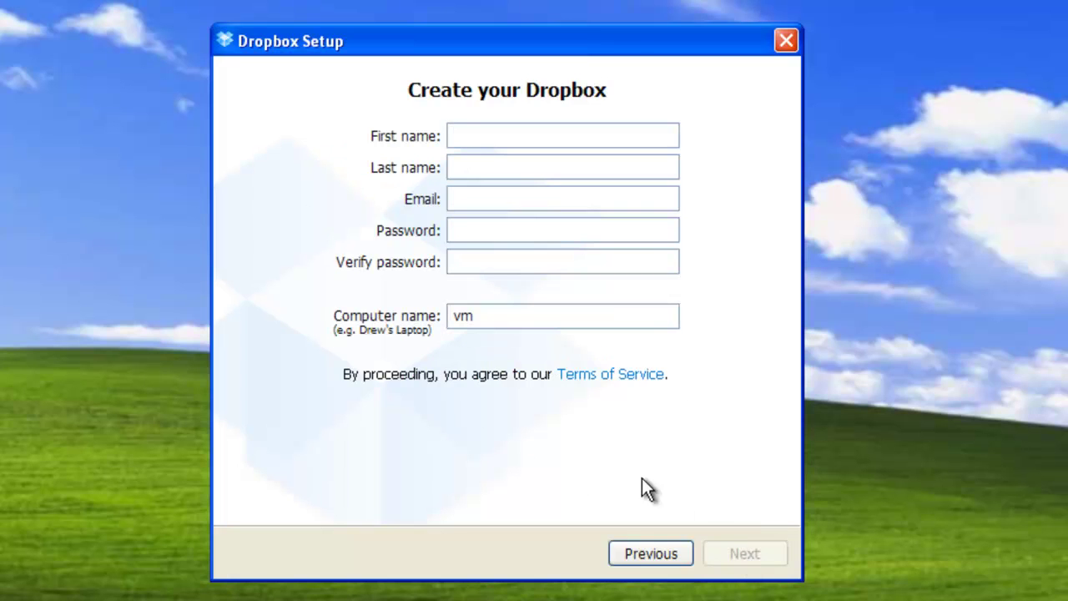
- Enter the account holder's first and last name and a confirmed password, then submit the sign-up form
{"action": "key", "text": "Tab"}
{"action": "key", "text": "Tab"}
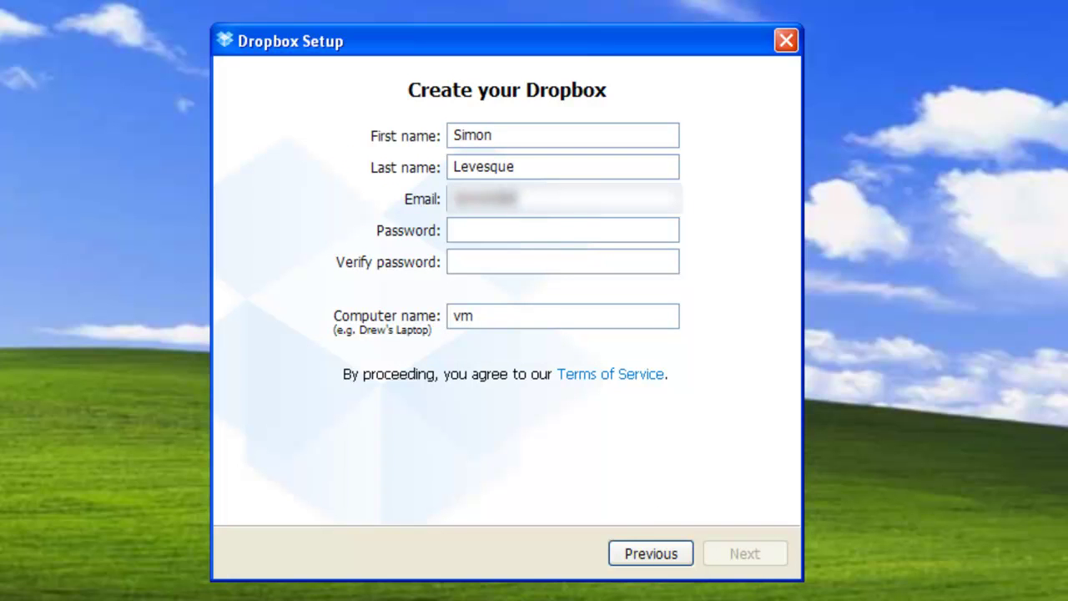
{"action": "key", "text": "Tab"}
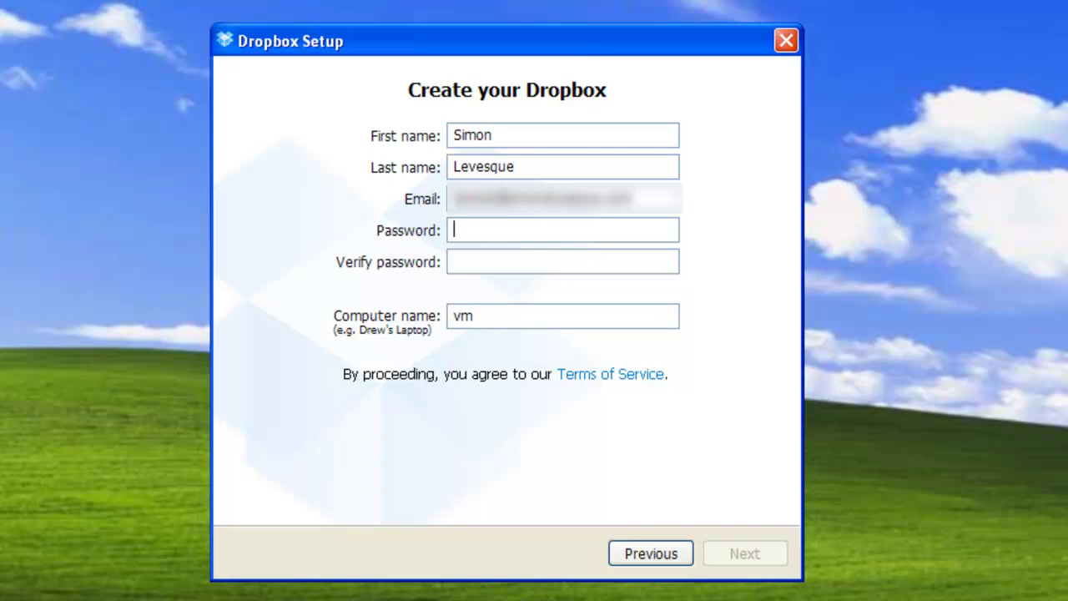
{"action": "type", "text": "•••••••"}
{"action": "key", "text": "Tab"}
{"action": "type", "text": "•••••"}
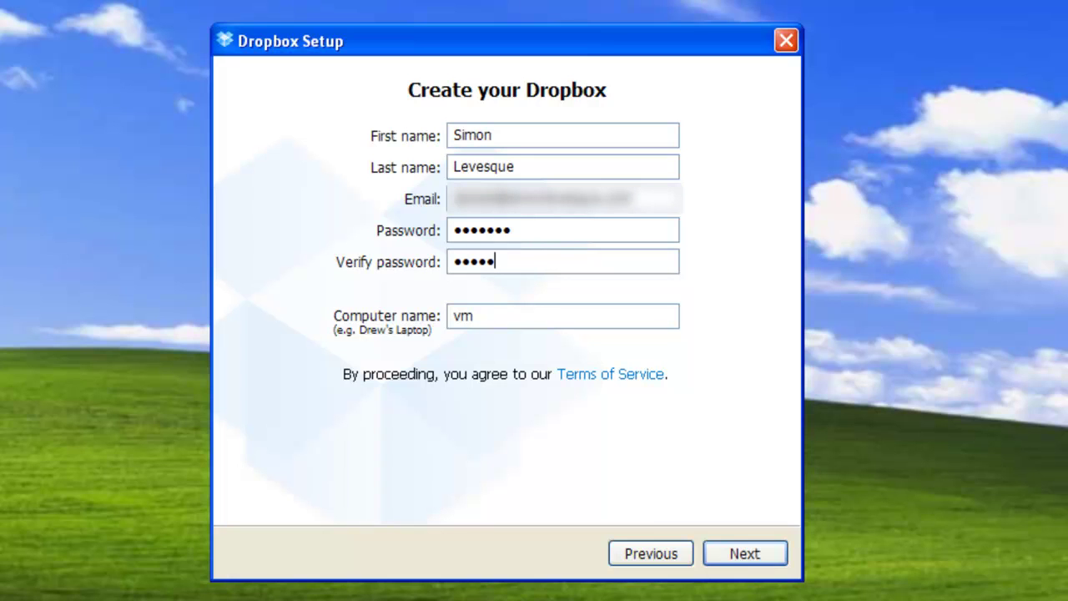
{"action": "type", "text": "••"}
{"action": "left_click", "coordinate": [759, 554]}
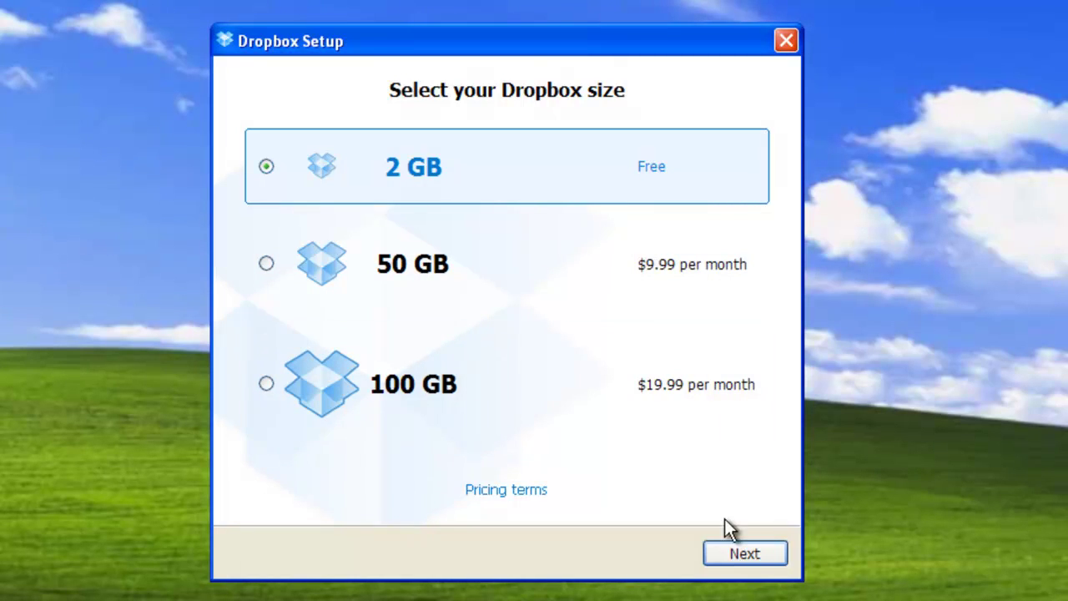
- Accept the free 2 GB plan and select the Advanced setup type
{"action": "left_click", "coordinate": [745, 555]}
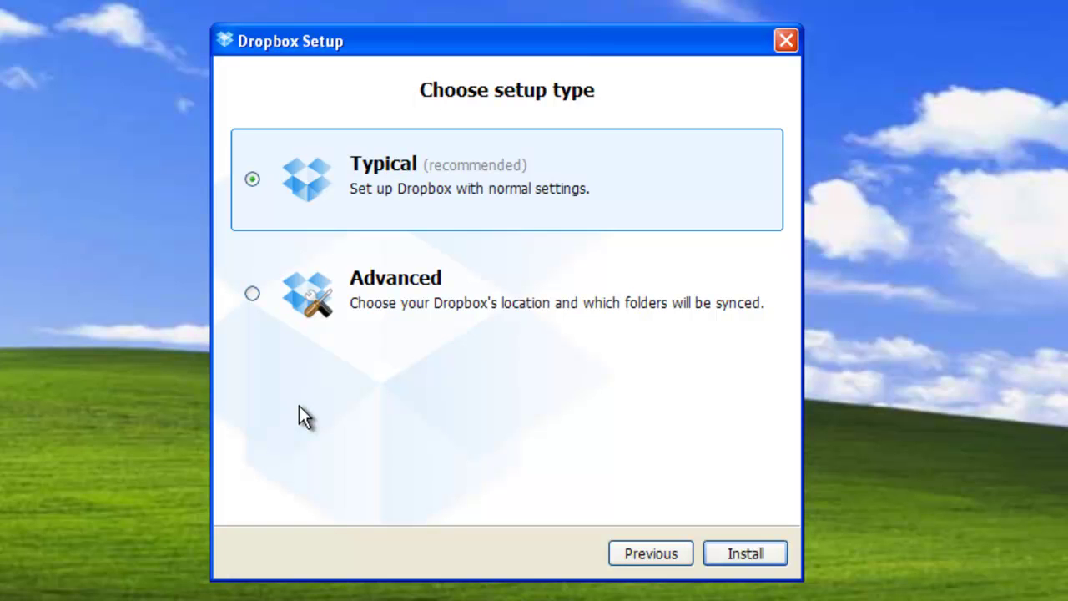
{"action": "left_click", "coordinate": [252, 296]}
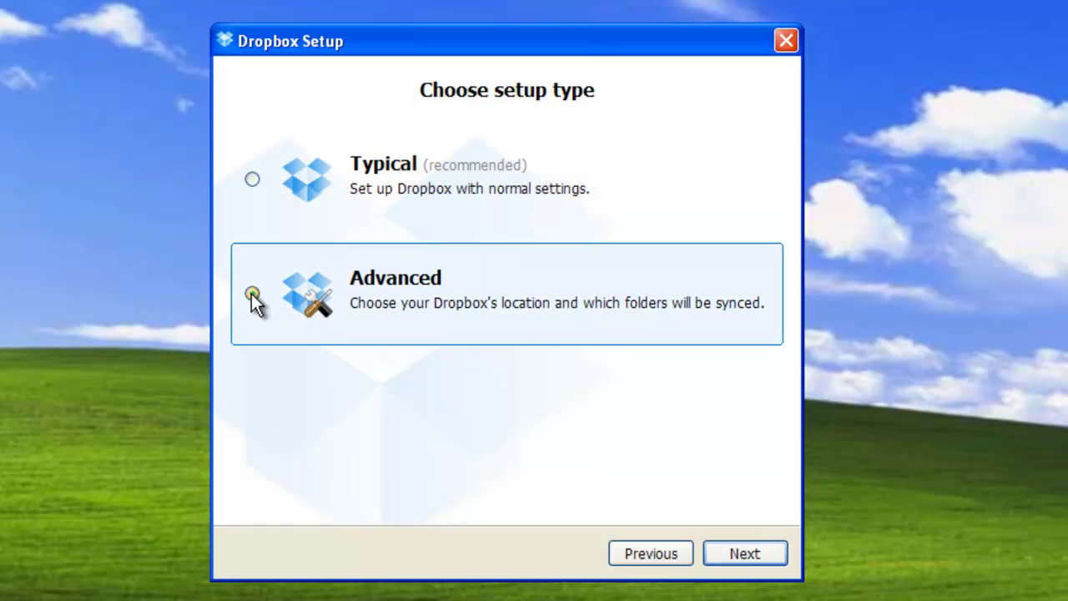
- Browse for a custom Dropbox location, cancel, and keep the folder in My Documents
{"action": "left_click", "coordinate": [759, 555]}
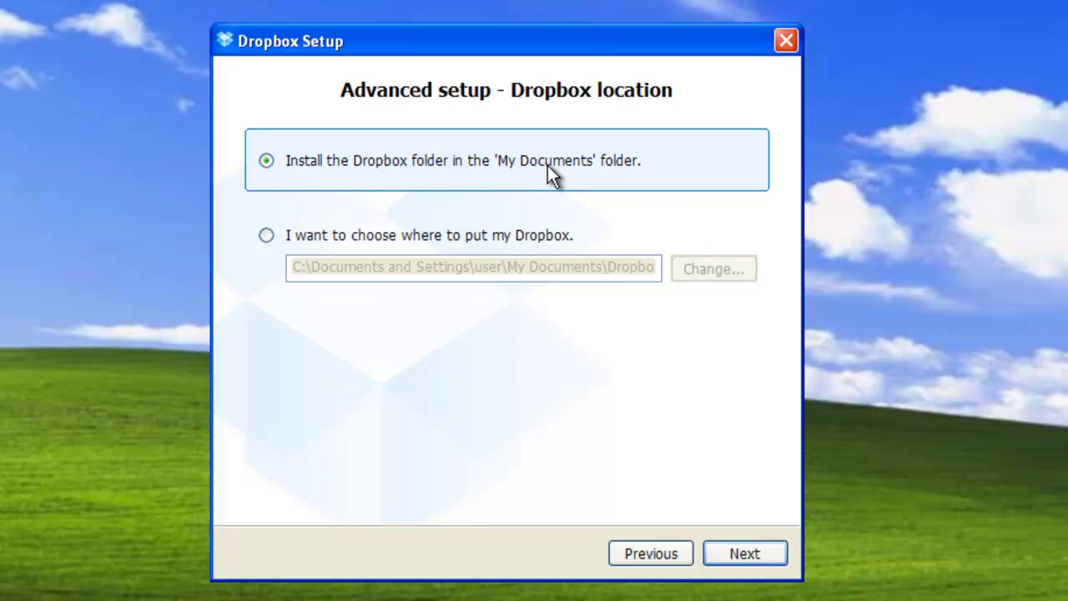
{"action": "left_click", "coordinate": [396, 236]}
{"action": "left_click", "coordinate": [679, 259]}
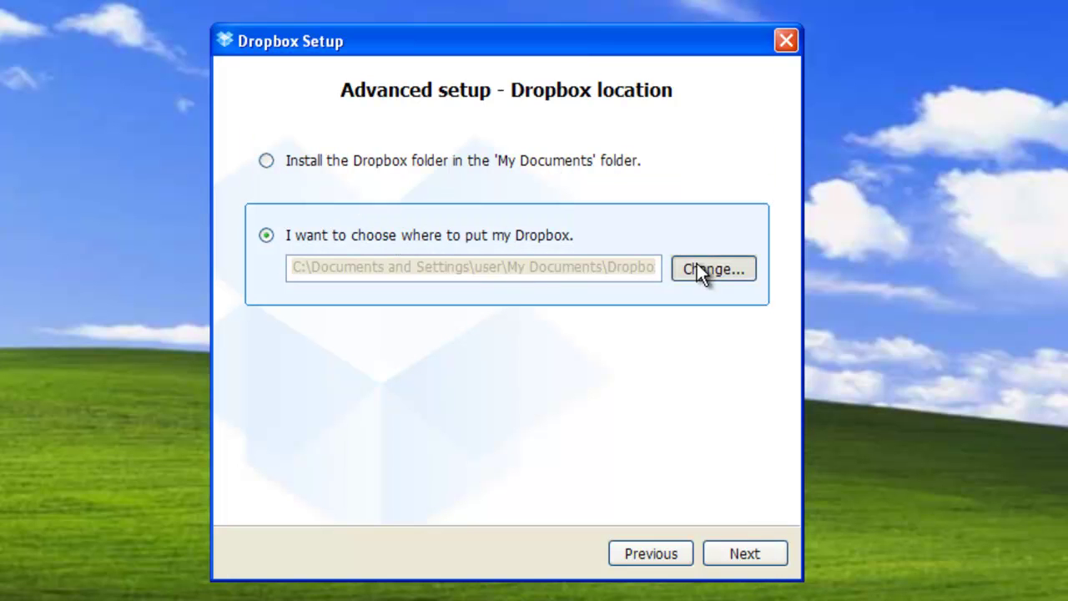
{"action": "left_click", "coordinate": [357, 272]}
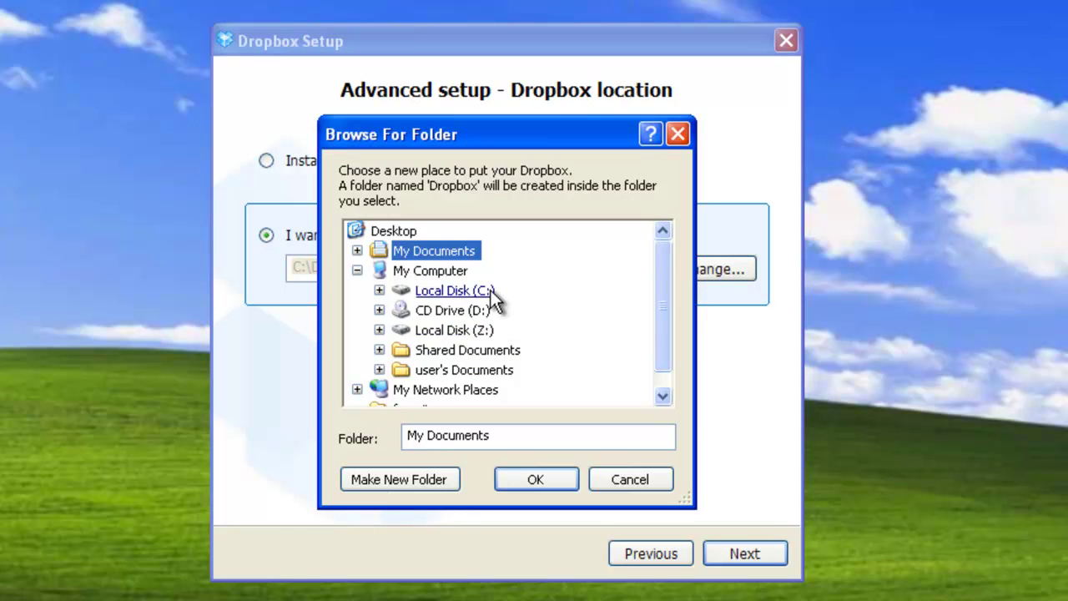
{"action": "left_click", "coordinate": [639, 482]}
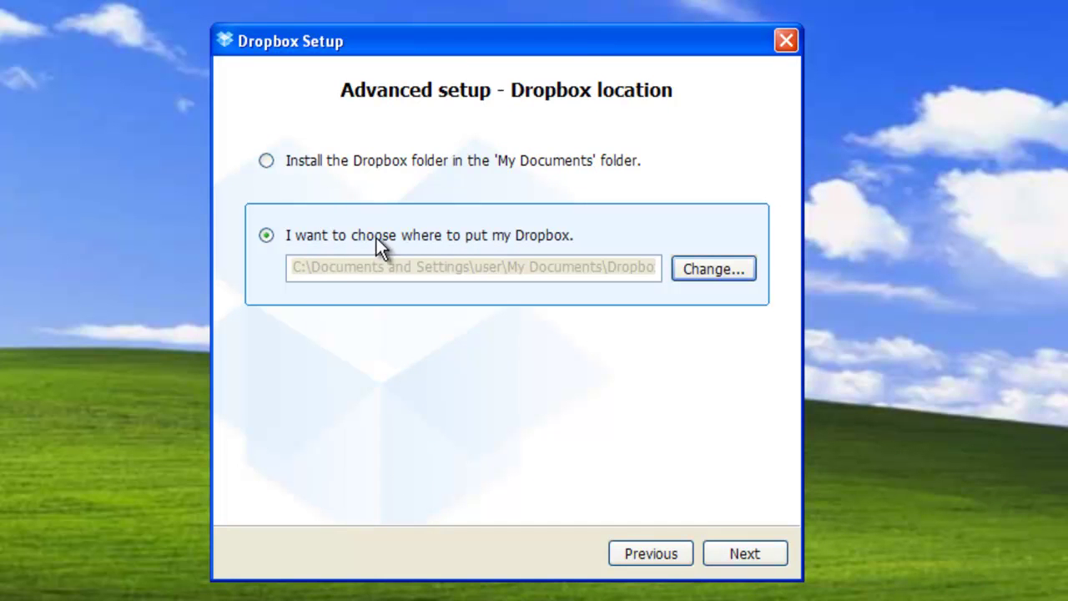
{"action": "left_click", "coordinate": [267, 160]}
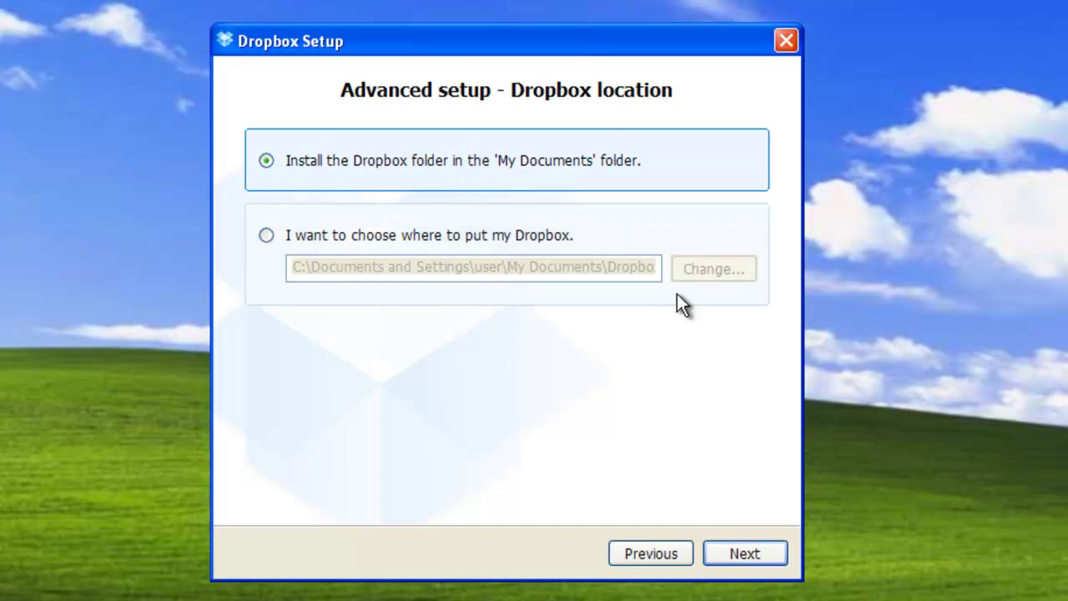
{"action": "left_click", "coordinate": [744, 559]}
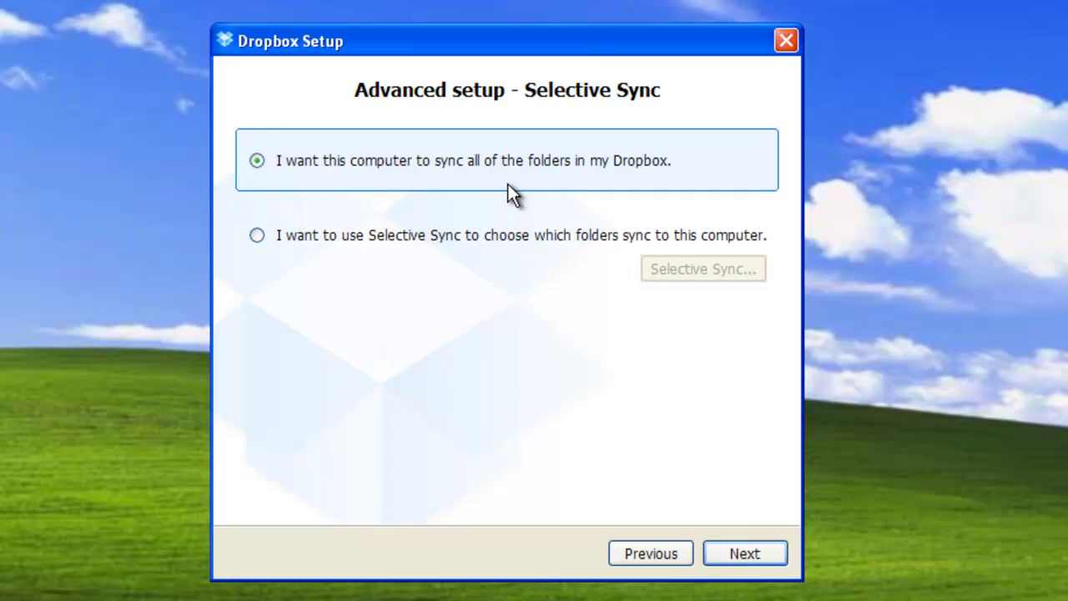
- Sync all folders, skip the tour, and finish with 'Open my Dropbox folder now' checked
{"action": "left_click", "coordinate": [758, 566]}
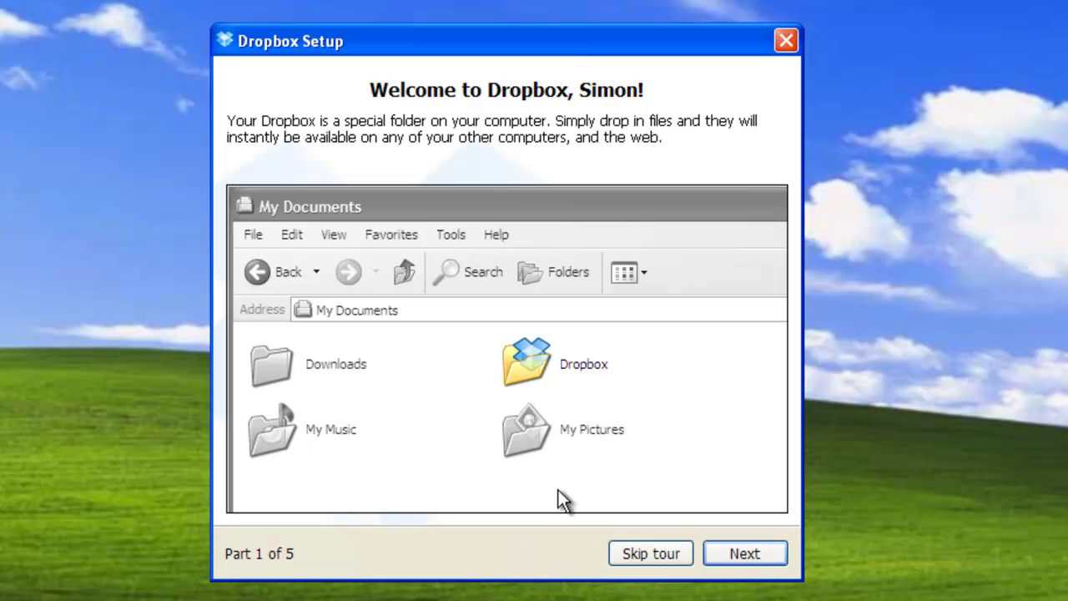
{"action": "left_click", "coordinate": [650, 554]}
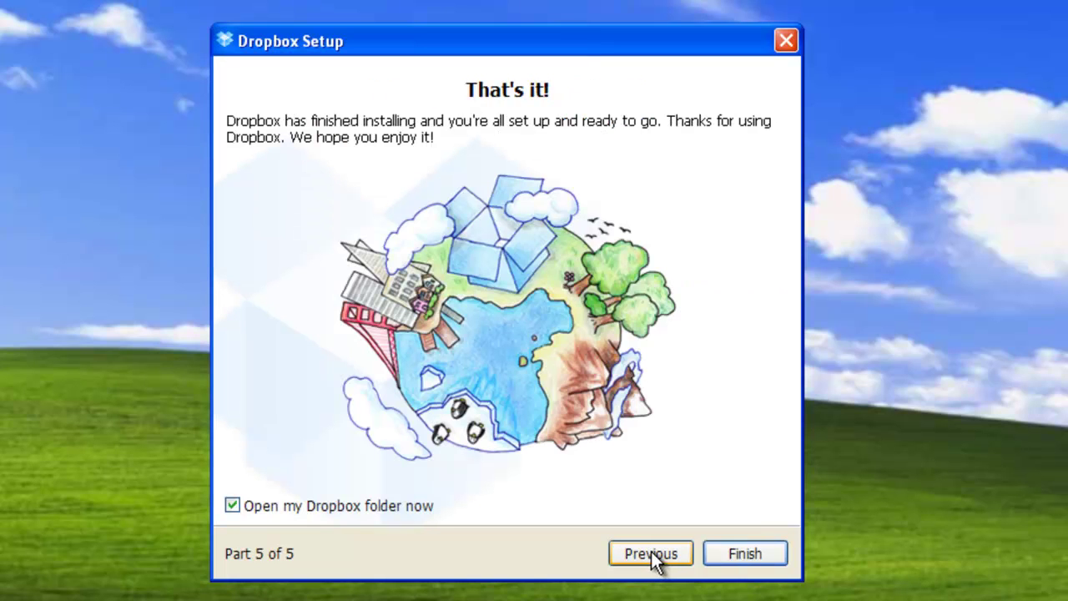
{"action": "left_click", "coordinate": [757, 554]}
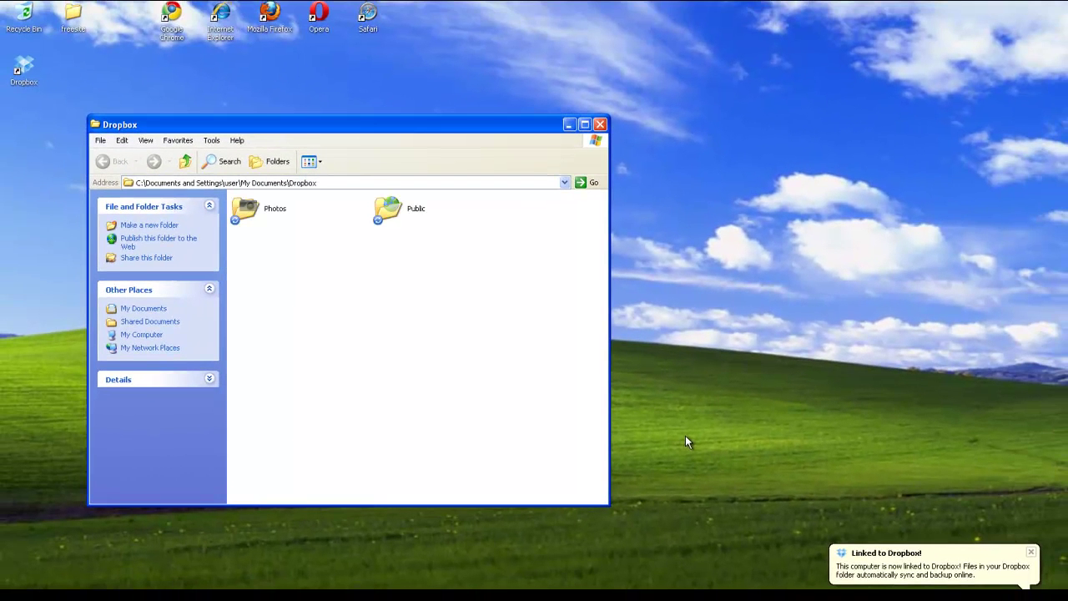
- Reopen Dropbox from the desktop icon and select Photos, Public and Getting Started.pdf
{"action": "left_click", "coordinate": [599, 124]}
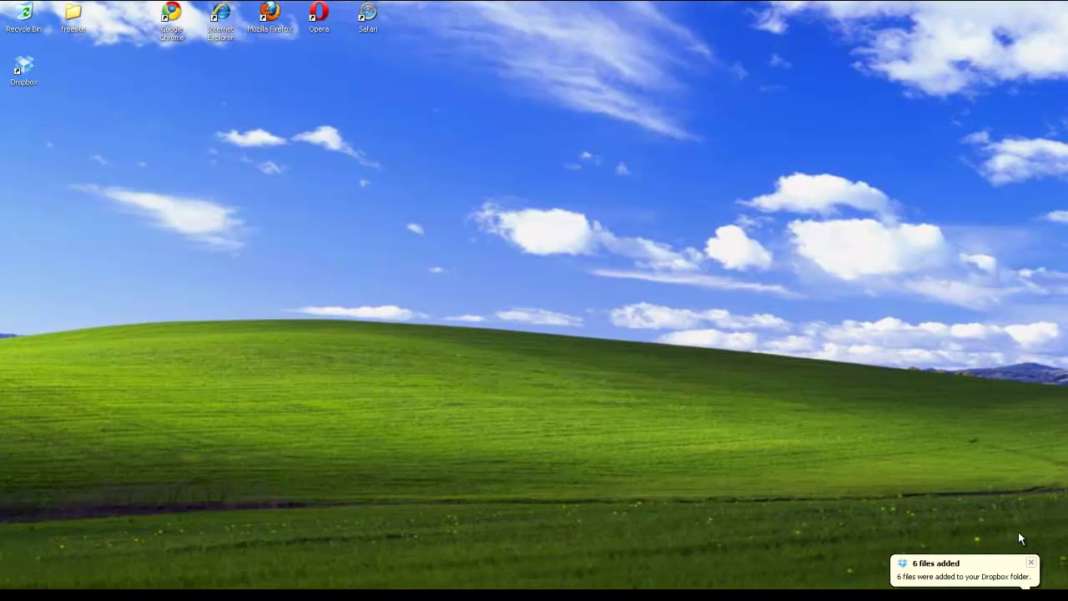
{"action": "left_click", "coordinate": [1031, 562]}
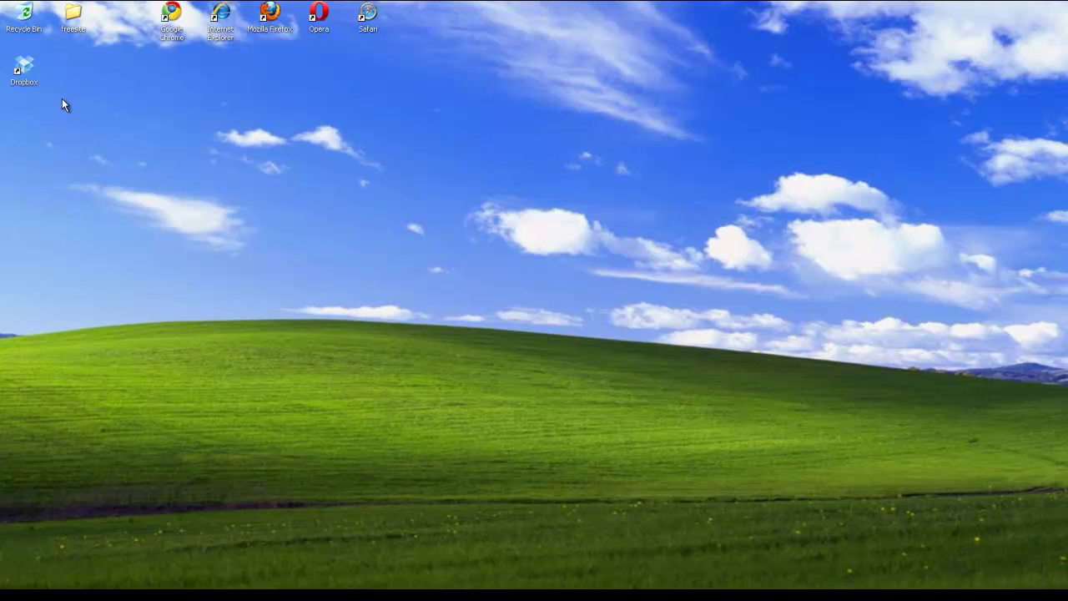
{"action": "double_click", "coordinate": [26, 70]}
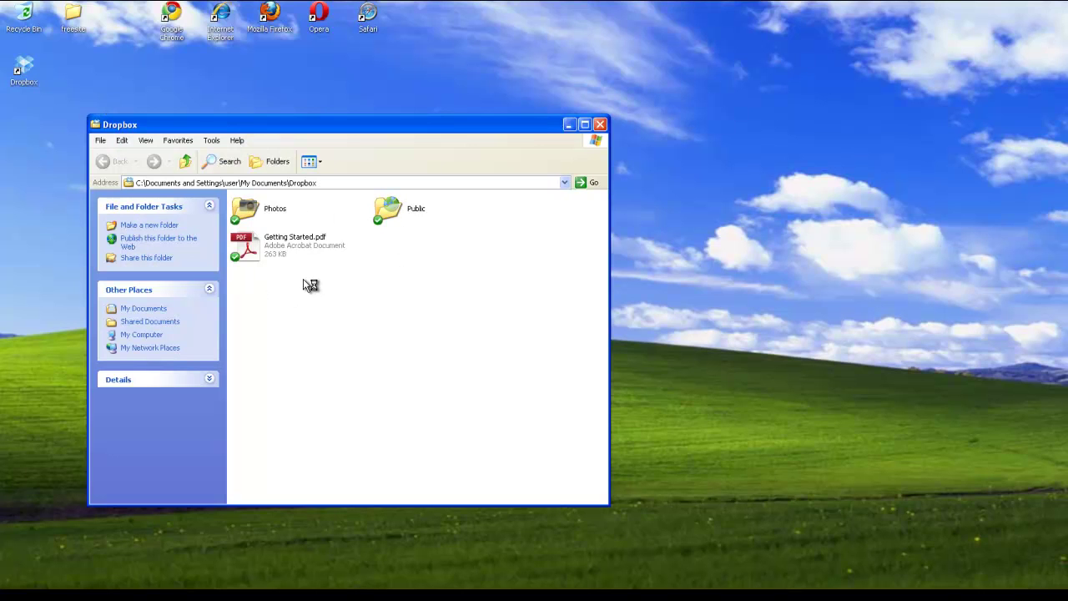
{"action": "left_click", "coordinate": [276, 211]}
{"action": "key", "text": "Right"}
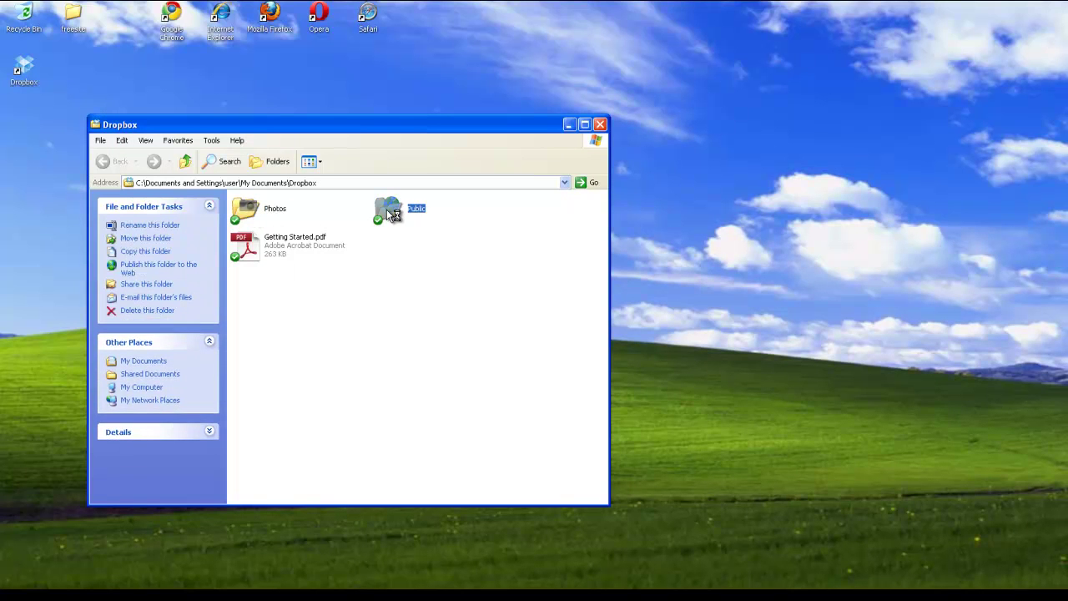
{"action": "left_click", "coordinate": [305, 247]}
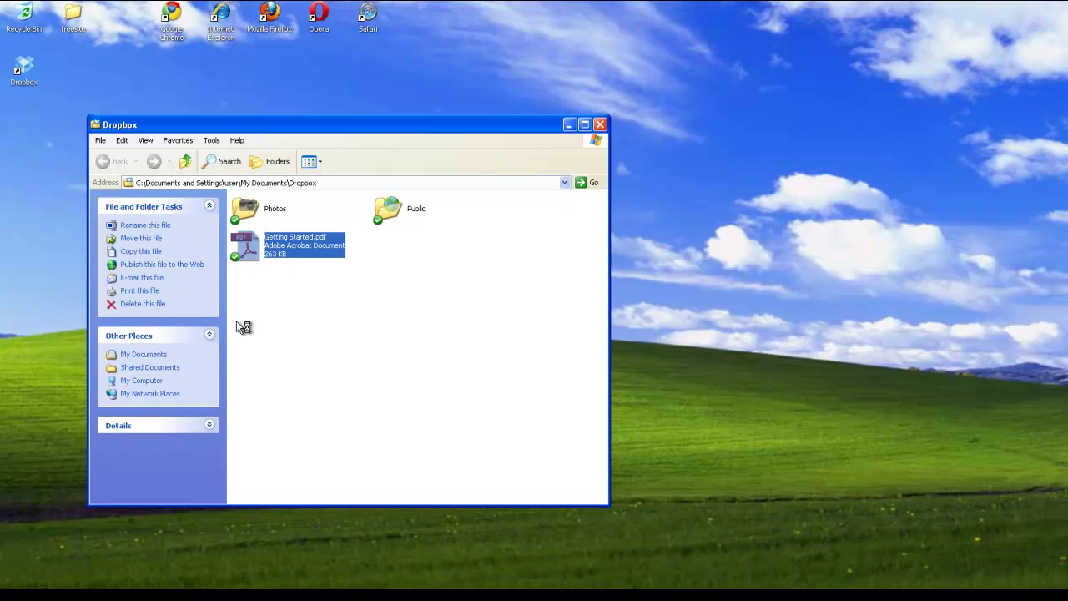